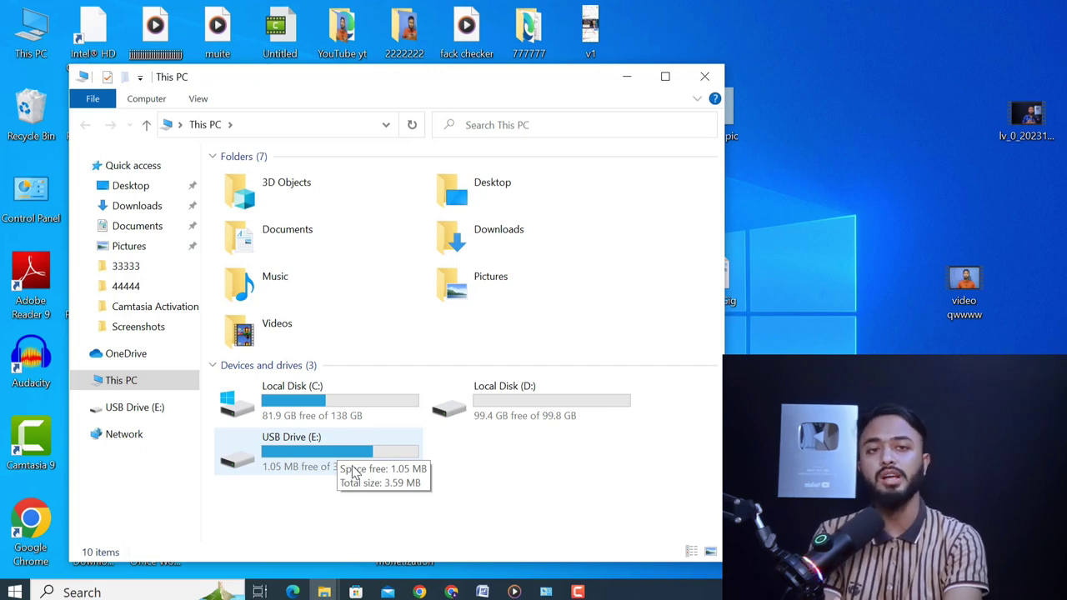
# Step: Launch the aic8800FC_windows_wifi_driver installer from USB Drive (E:)
pyautogui.doubleClick(309, 444)
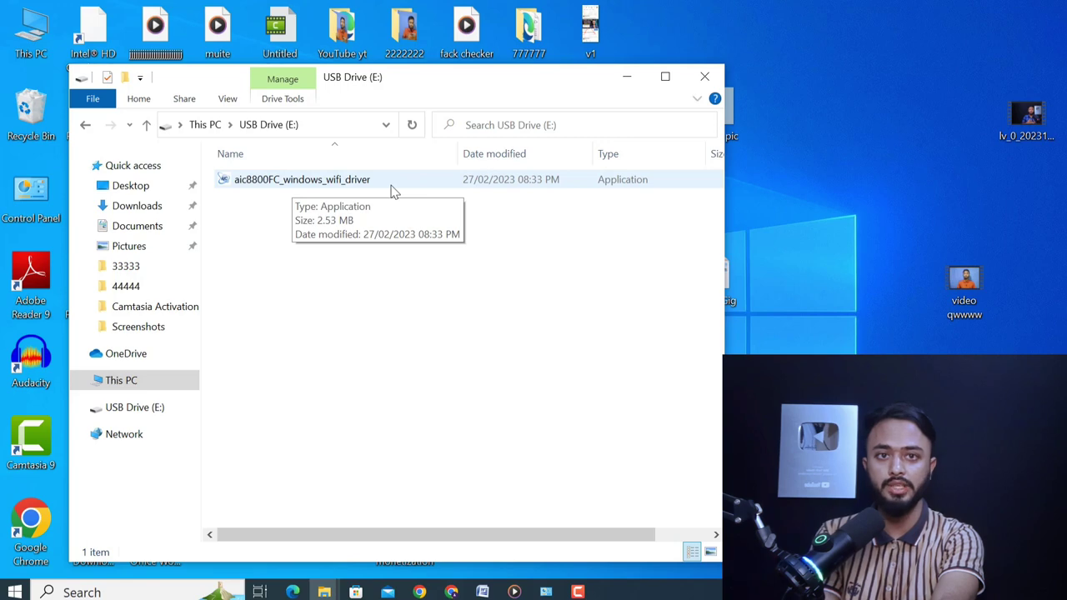
pyautogui.click(357, 185)
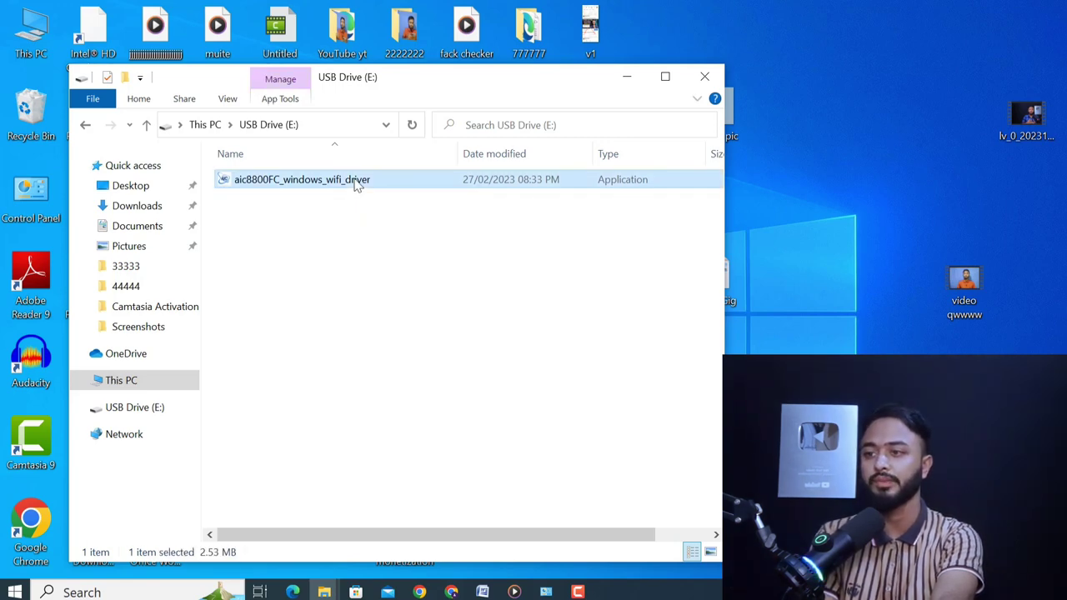
pyautogui.doubleClick(357, 186)
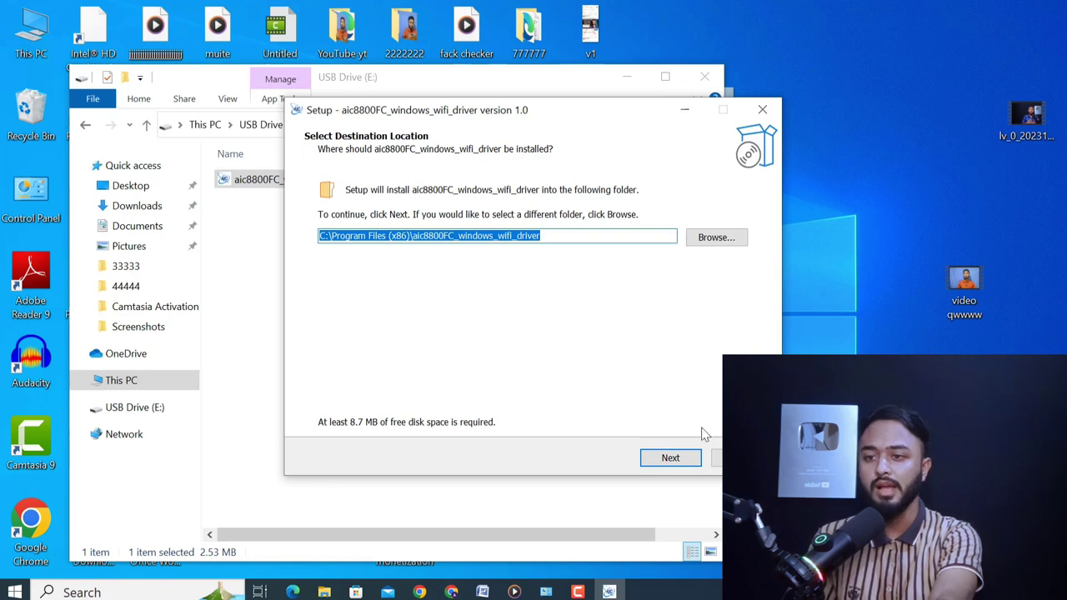
# Step: Install the Wi-Fi driver with the default destination and Start Menu folder, finish the setup and close the USB drive window
pyautogui.click(682, 460)
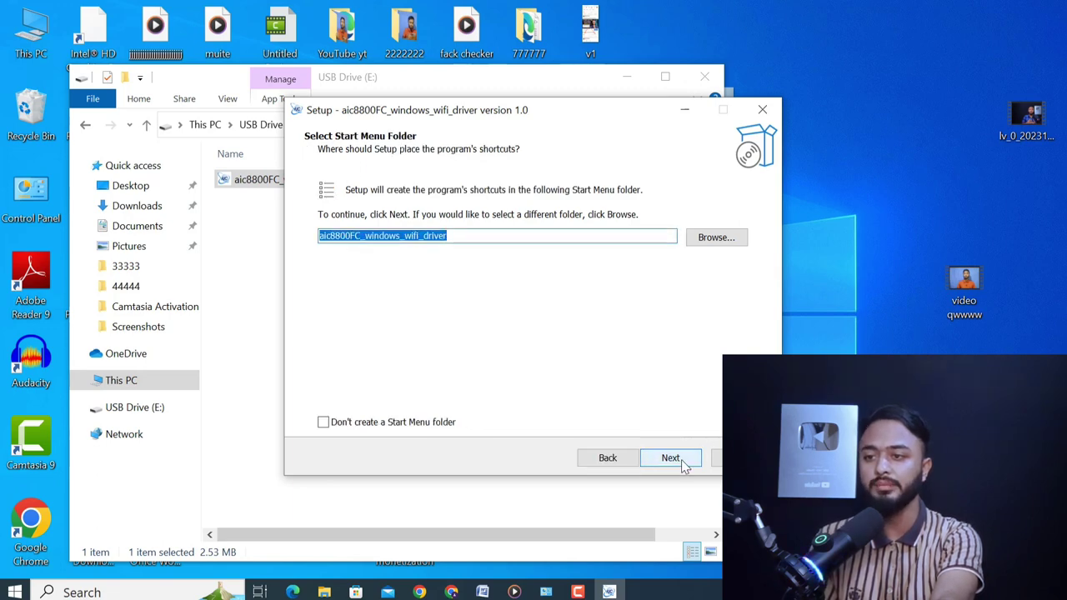
pyautogui.click(680, 463)
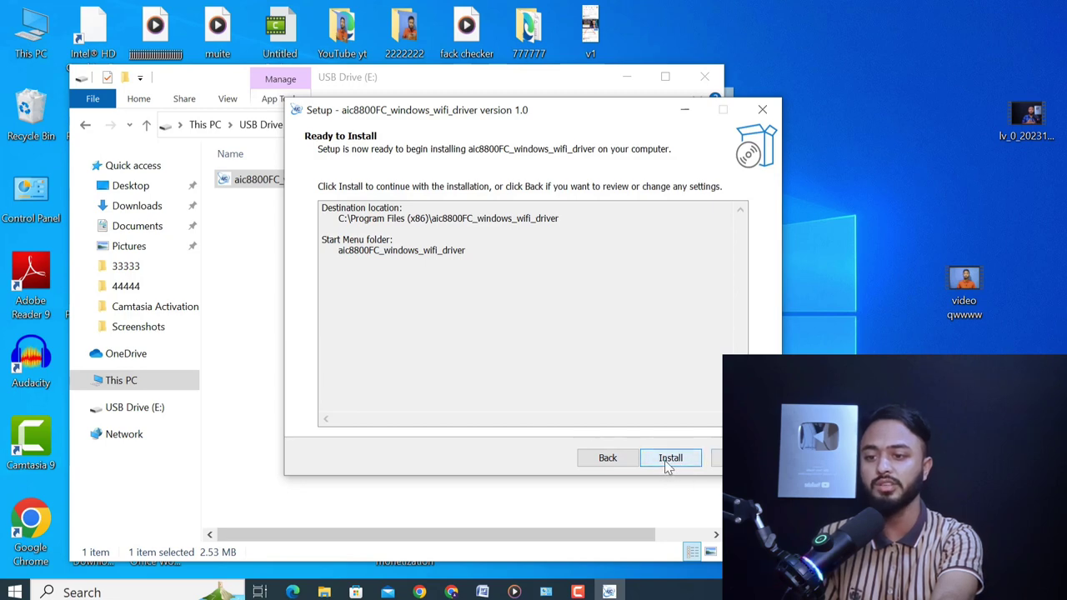
pyautogui.click(668, 460)
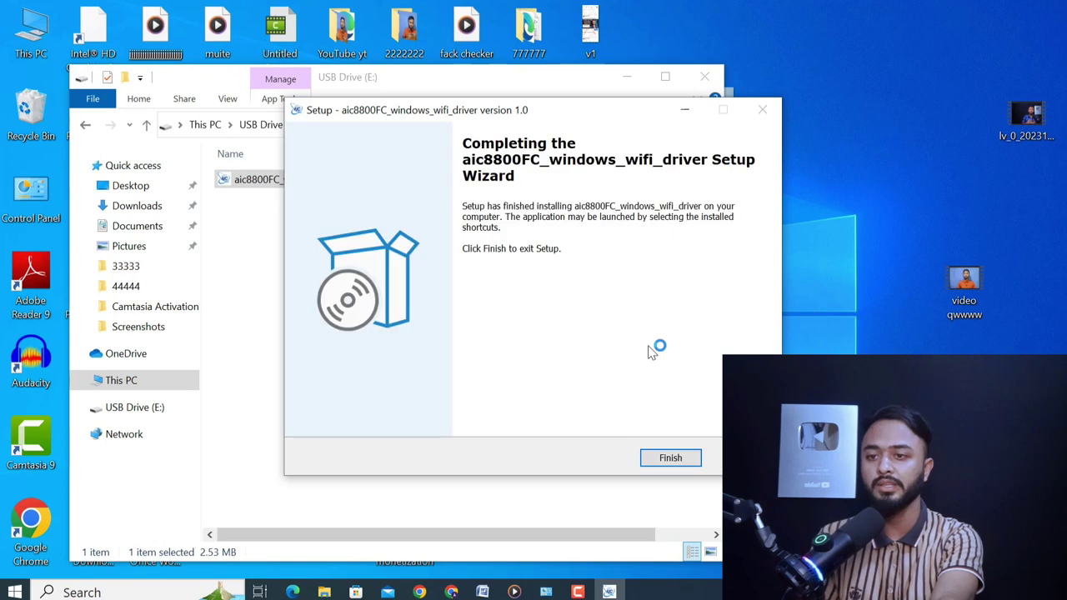
pyautogui.click(671, 457)
pyautogui.hotkey('alt', 'F4')
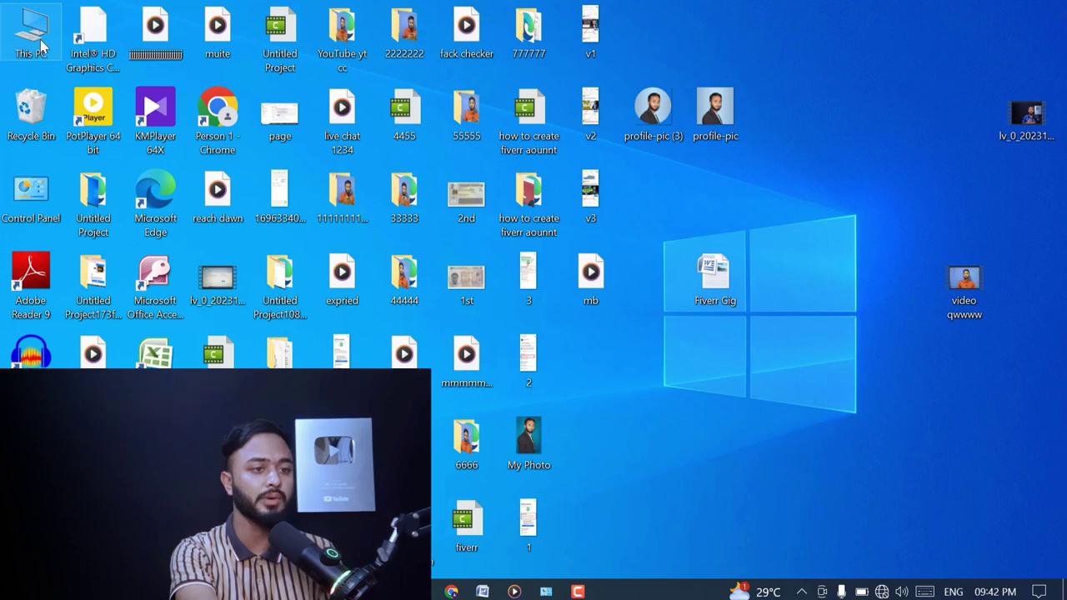
# Step: Check the devices and drives listed in This PC, and close the window
pyautogui.doubleClick(40, 40)
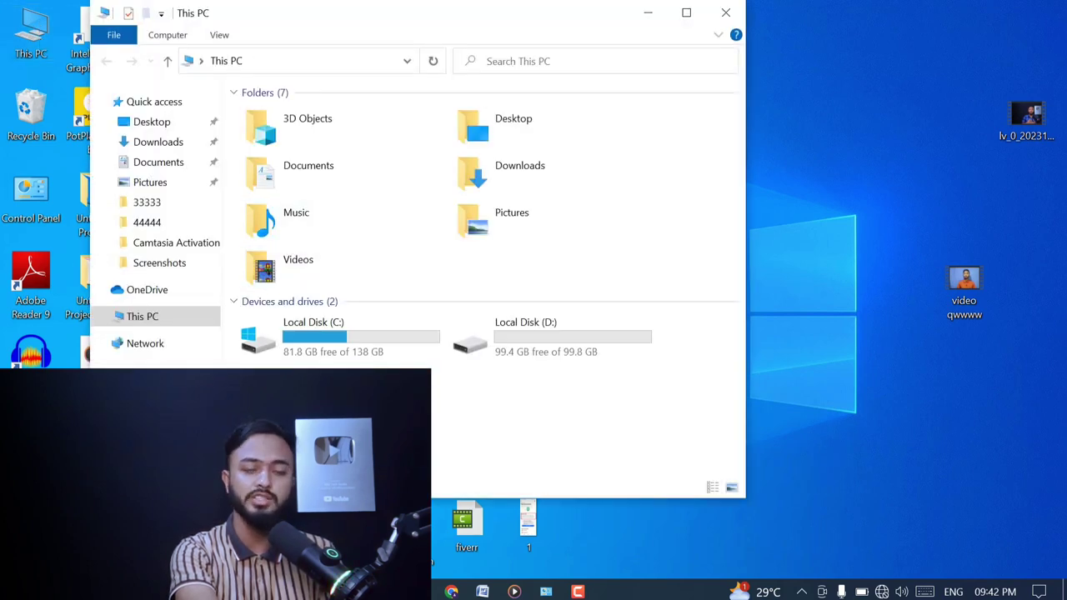
pyautogui.click(726, 13)
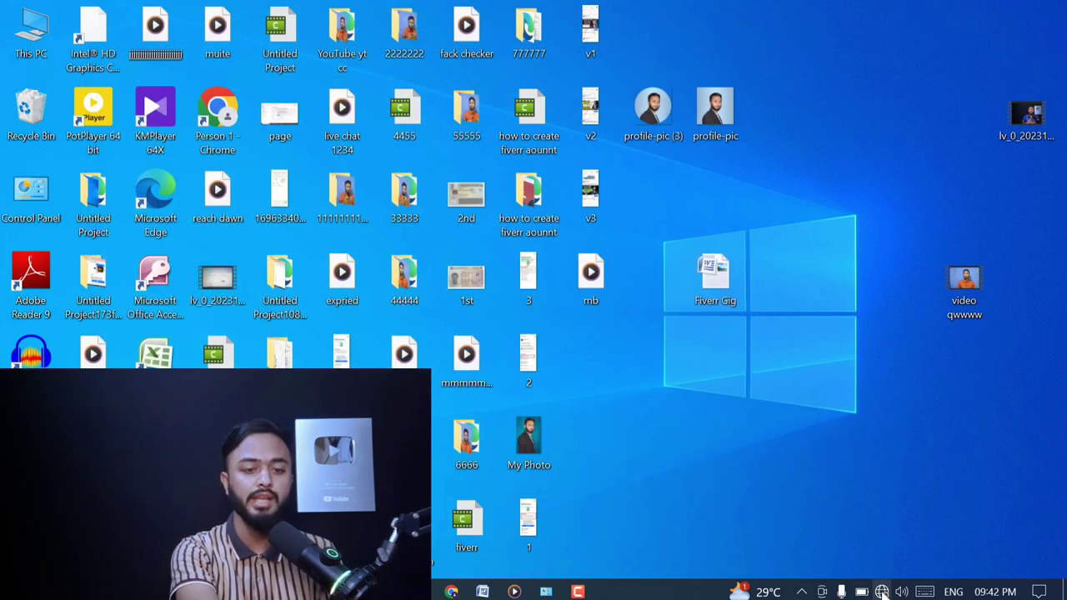
# Step: Compare the networks available on the WiFi and WiFi 2 adapters, ending on WiFi 2
pyautogui.click(882, 593)
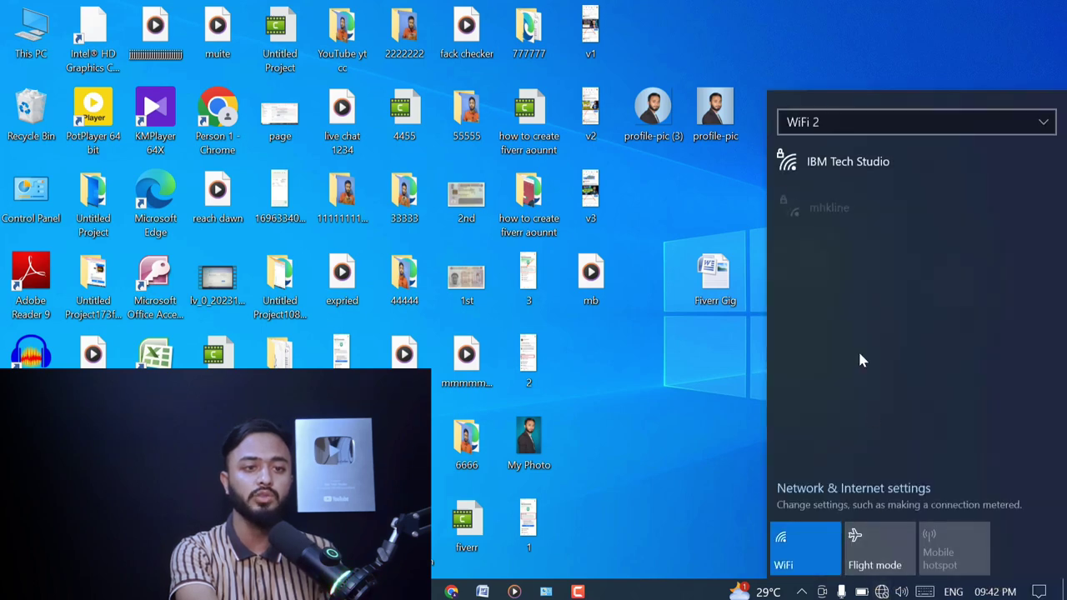
pyautogui.click(863, 123)
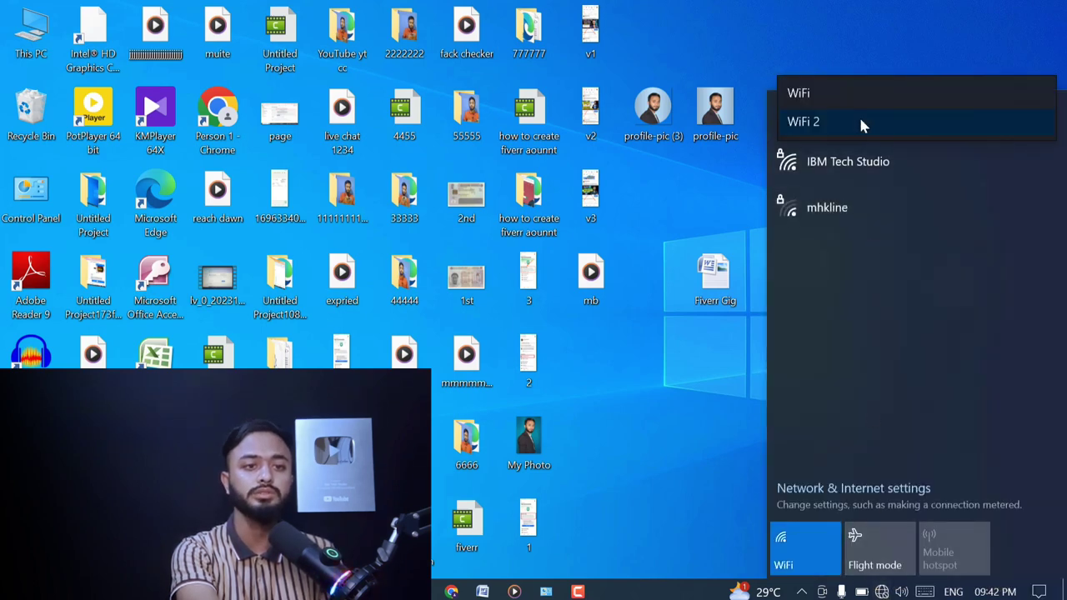
pyautogui.click(801, 100)
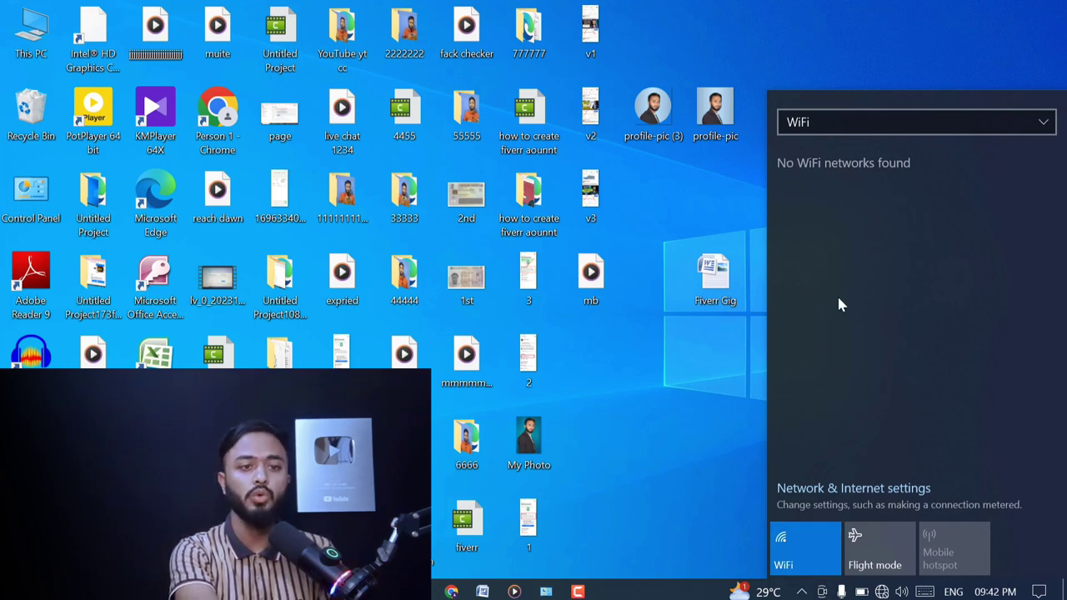
pyautogui.click(874, 122)
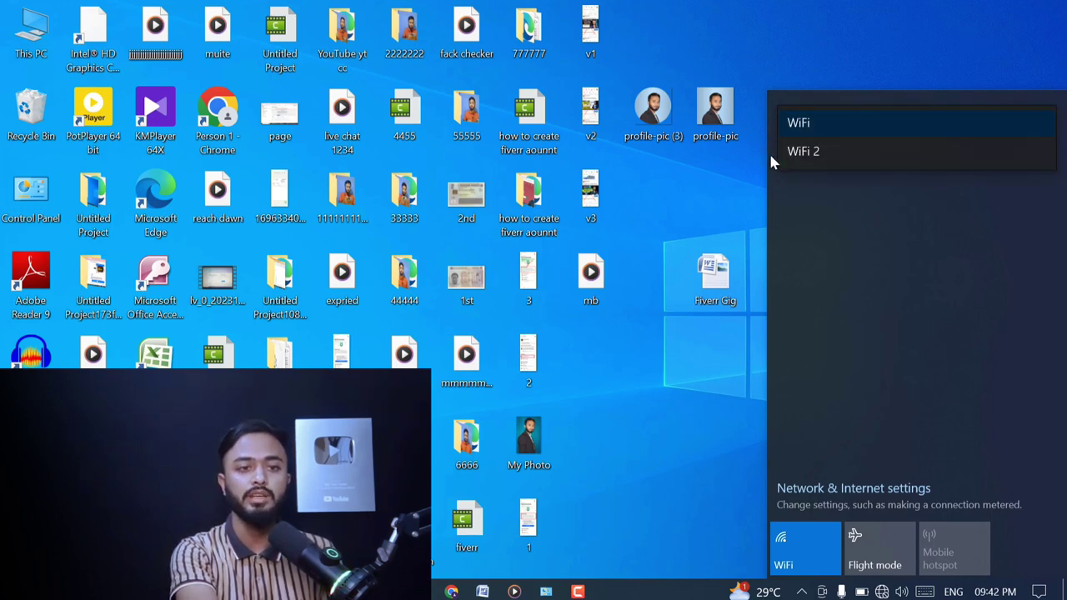
pyautogui.click(851, 159)
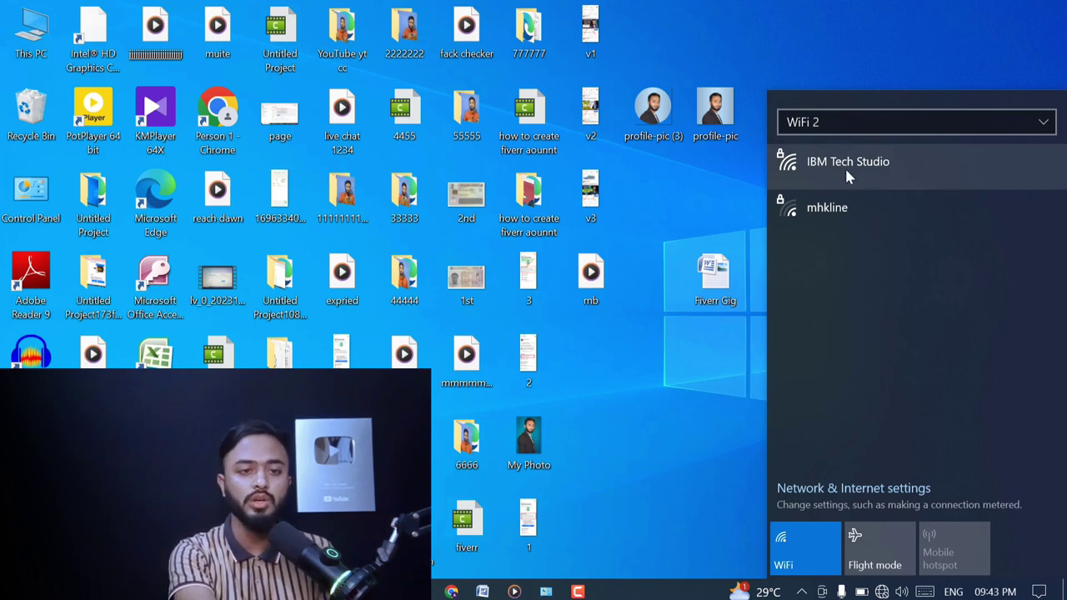
# Step: Connect to the IBM Tech Studio network through WiFi 2 with automatic connection, entering the network security key
pyautogui.click(932, 178)
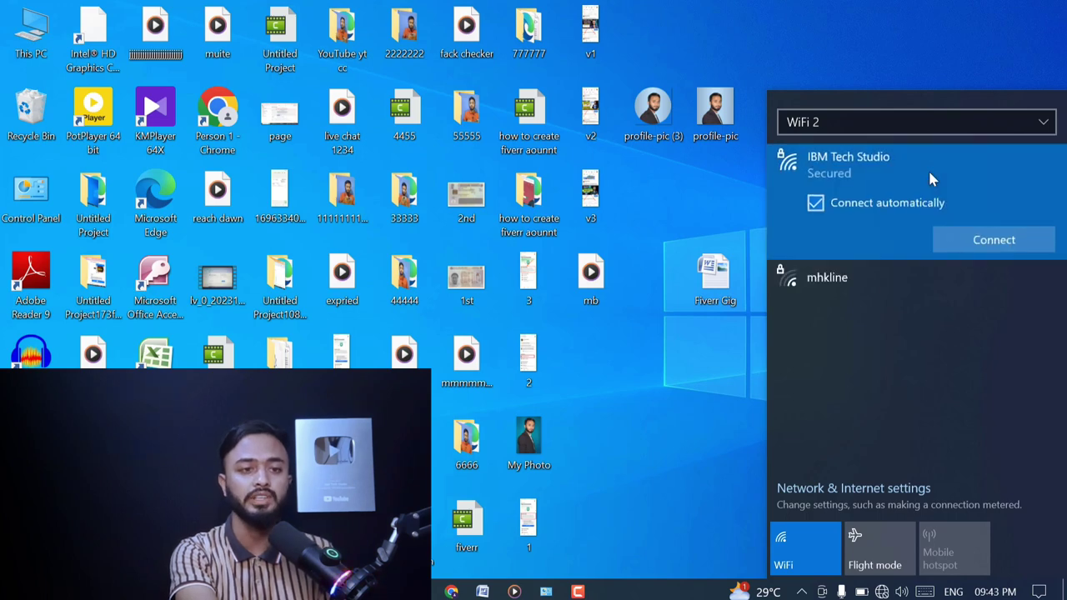
pyautogui.click(994, 241)
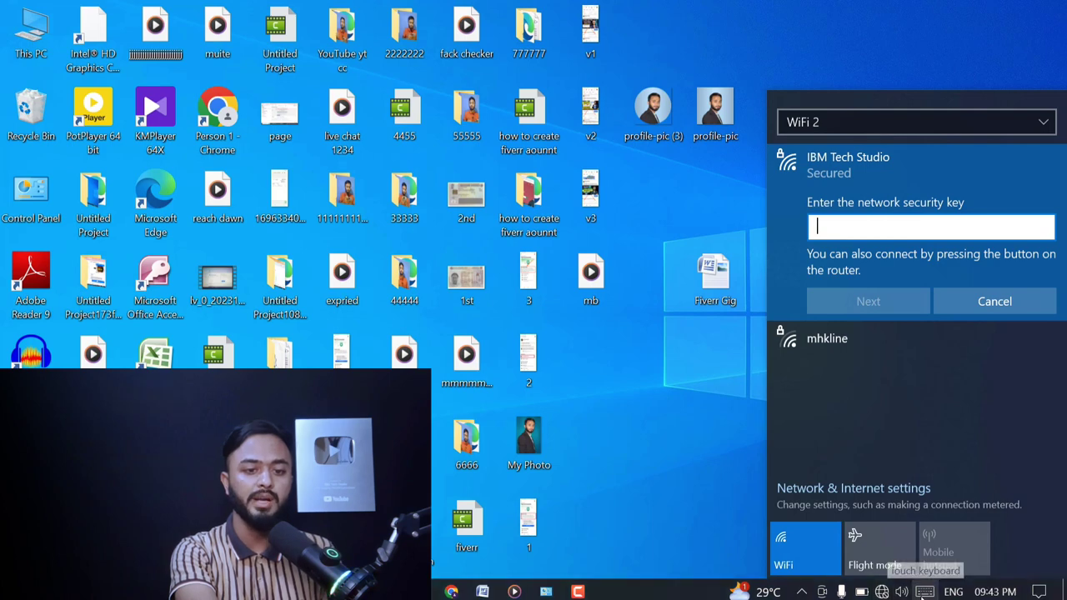
pyautogui.click(923, 593)
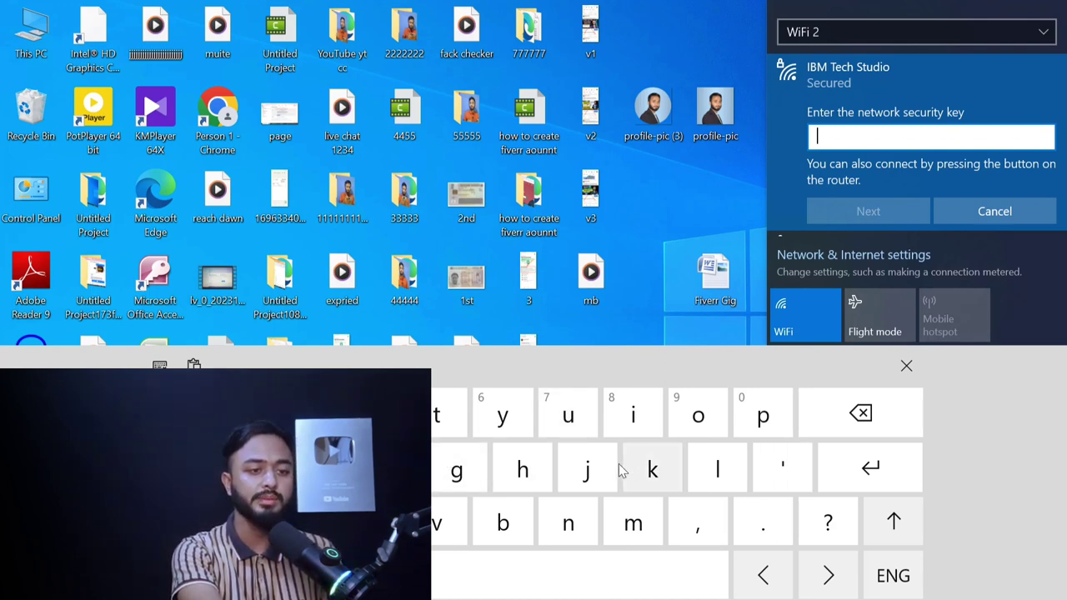
pyautogui.hotkey('ctrl', 'v')
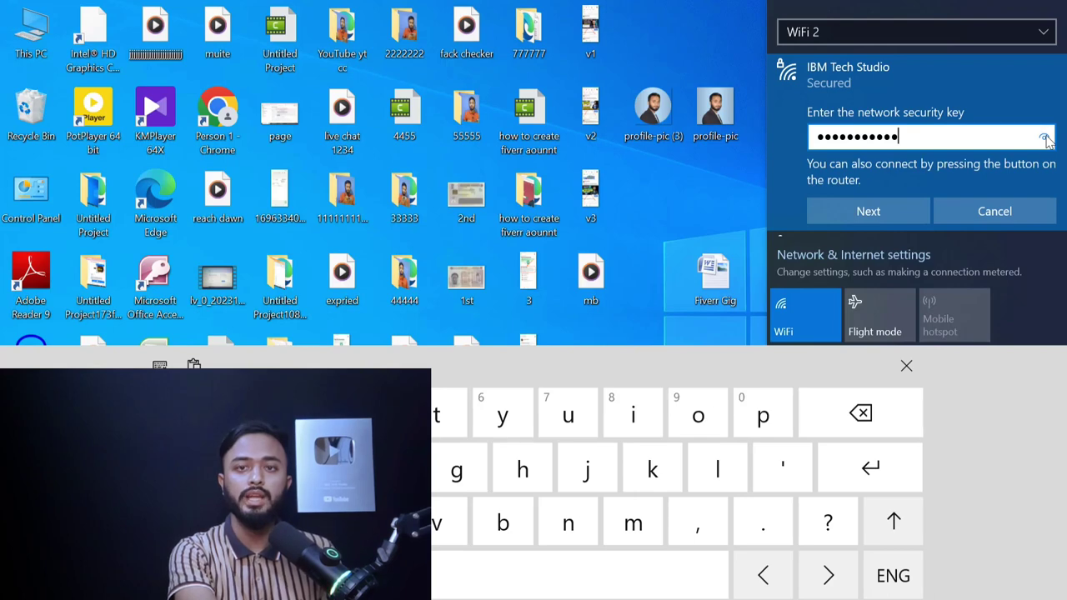
pyautogui.click(868, 212)
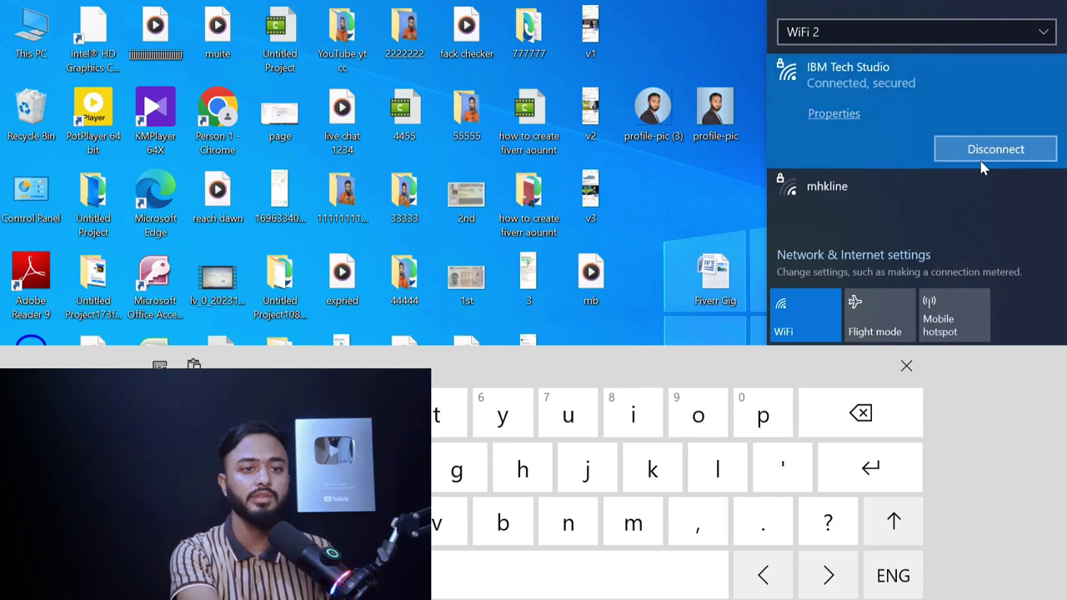
pyautogui.click(906, 365)
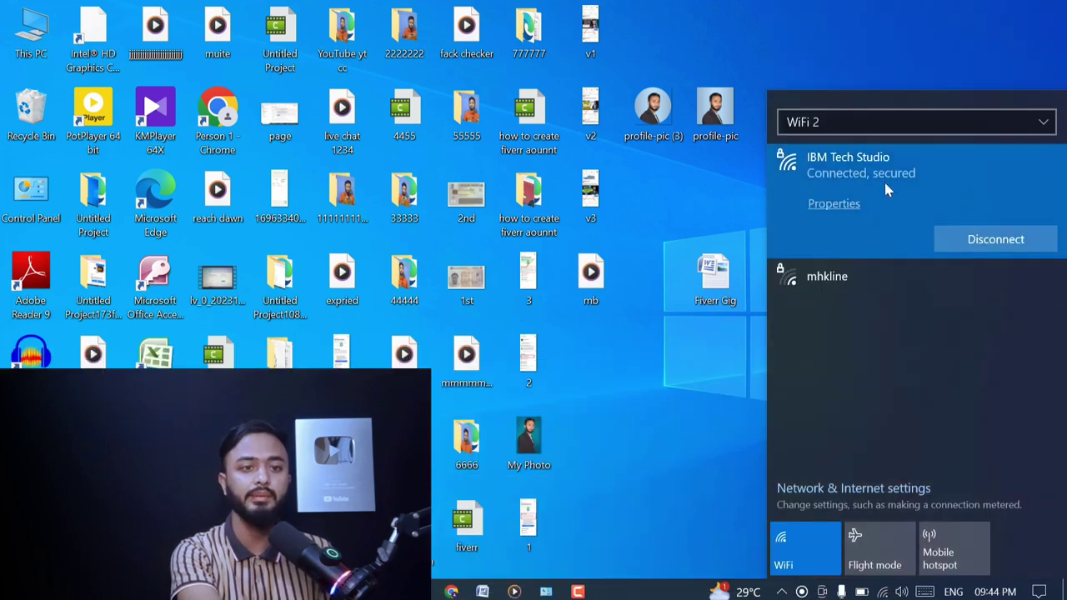
# Step: Compare the WiFi and WiFi 2 adapters again and check the IBM Tech Studio connection status on WiFi 2
pyautogui.click(924, 123)
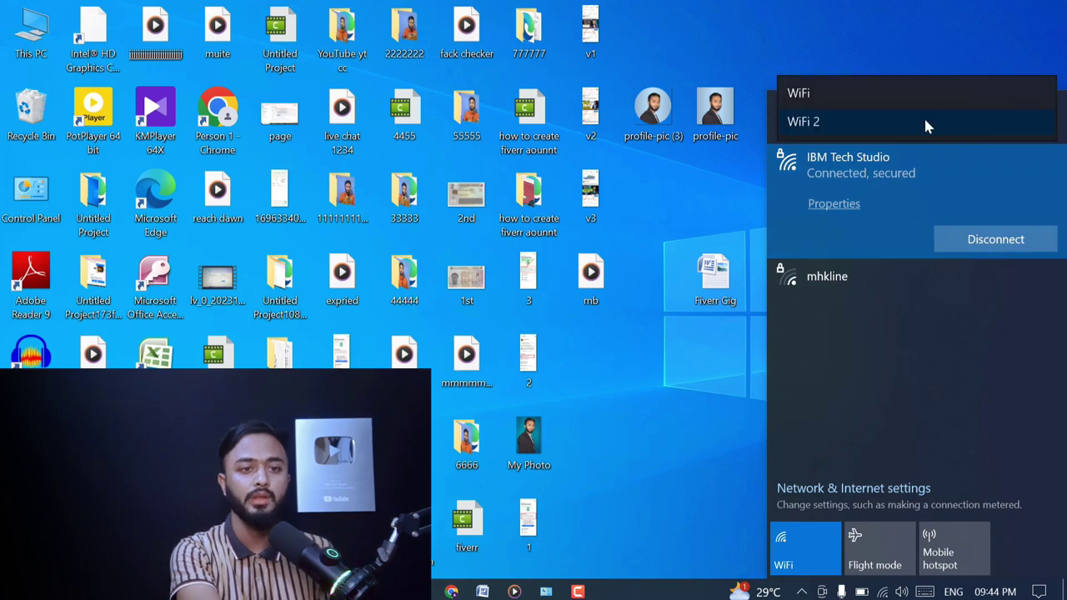
pyautogui.click(886, 96)
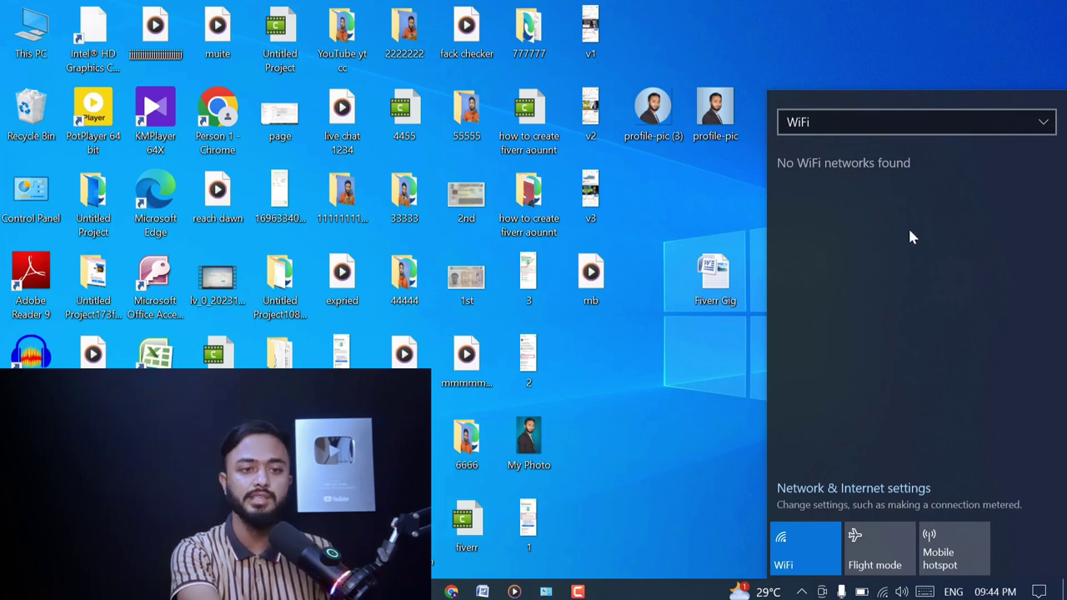
pyautogui.click(986, 112)
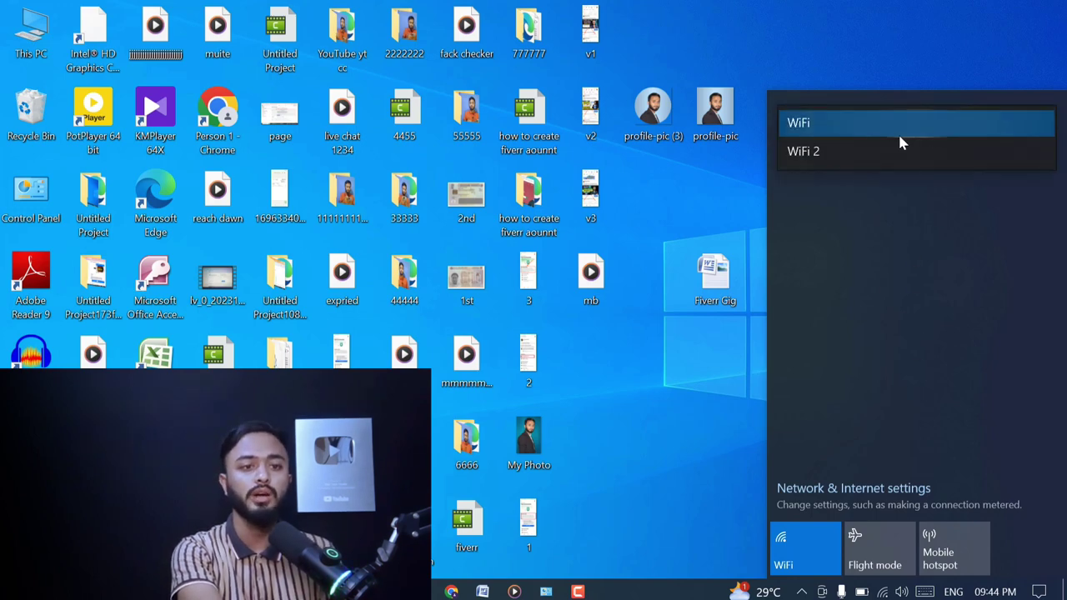
pyautogui.click(841, 152)
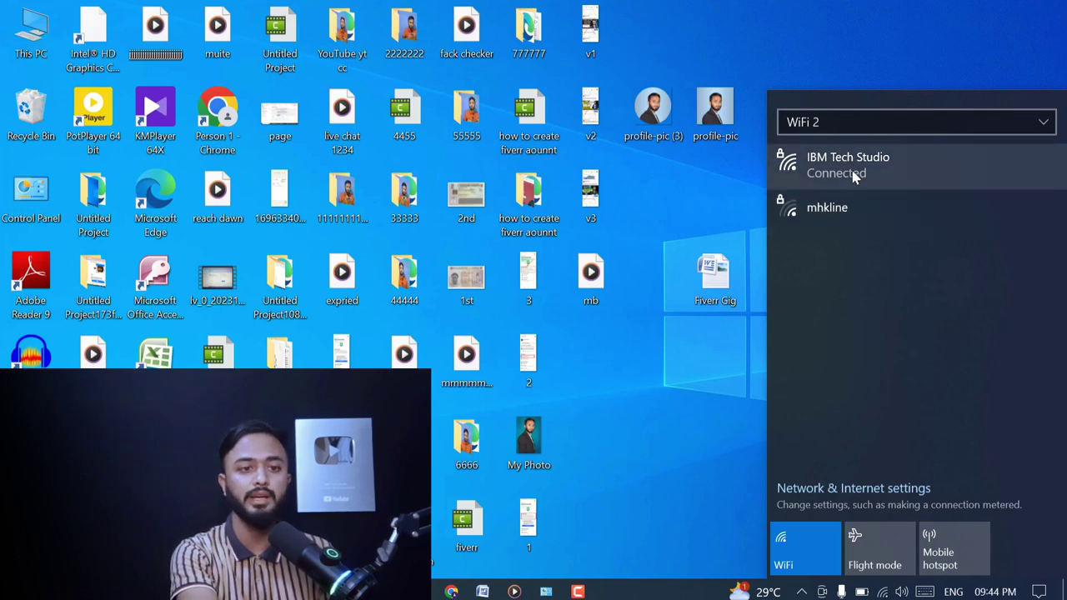
pyautogui.click(825, 171)
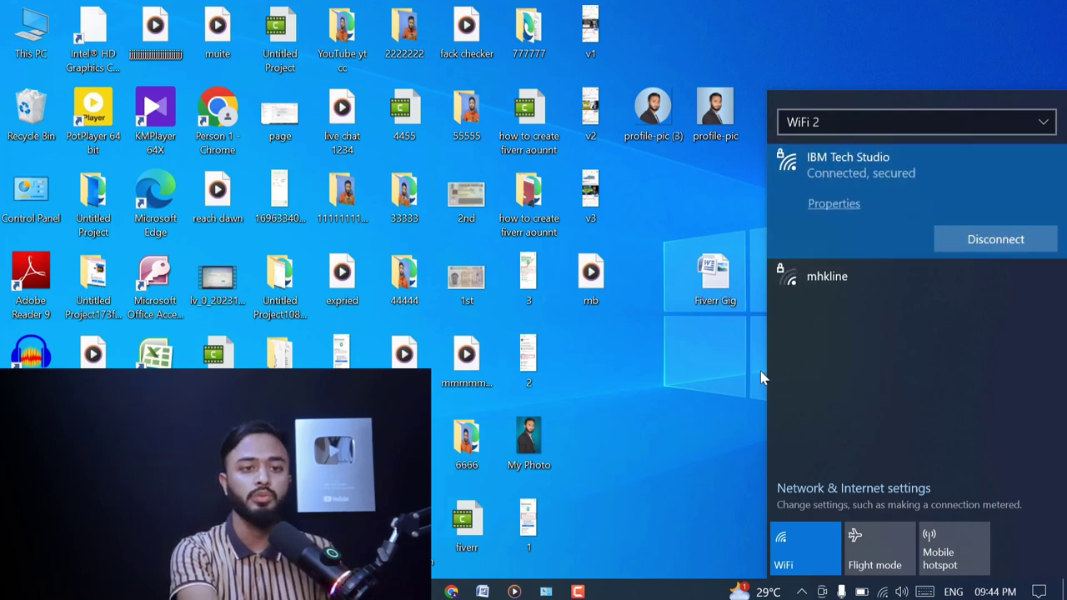
pyautogui.click(641, 394)
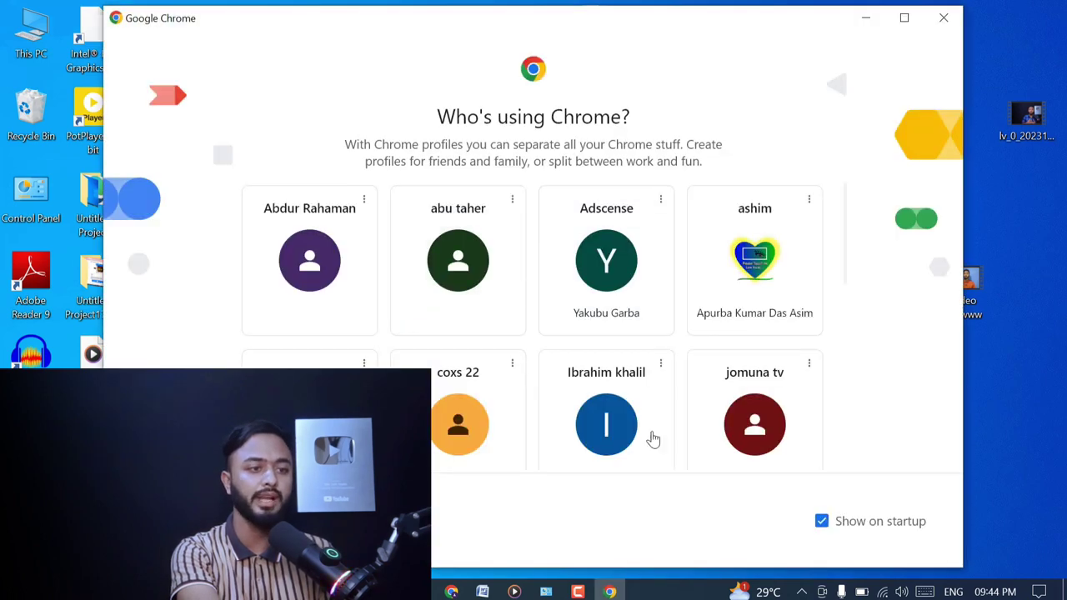
# Step: Open a Chrome profile and reload and browse the YouTube home page to test the internet connection
pyautogui.scroll(-5, 740, 420)
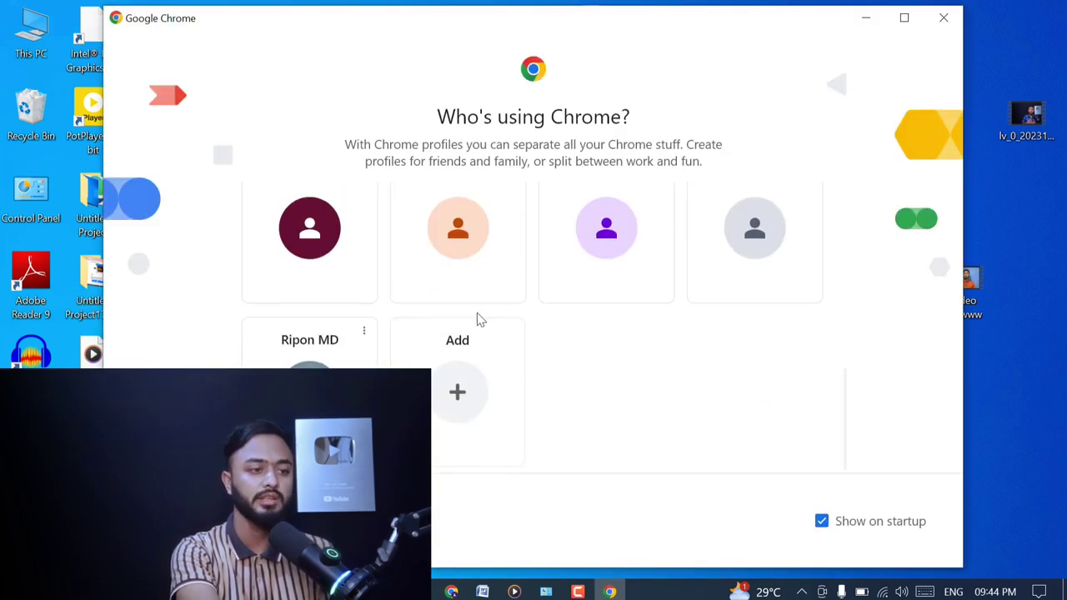
pyautogui.click(734, 333)
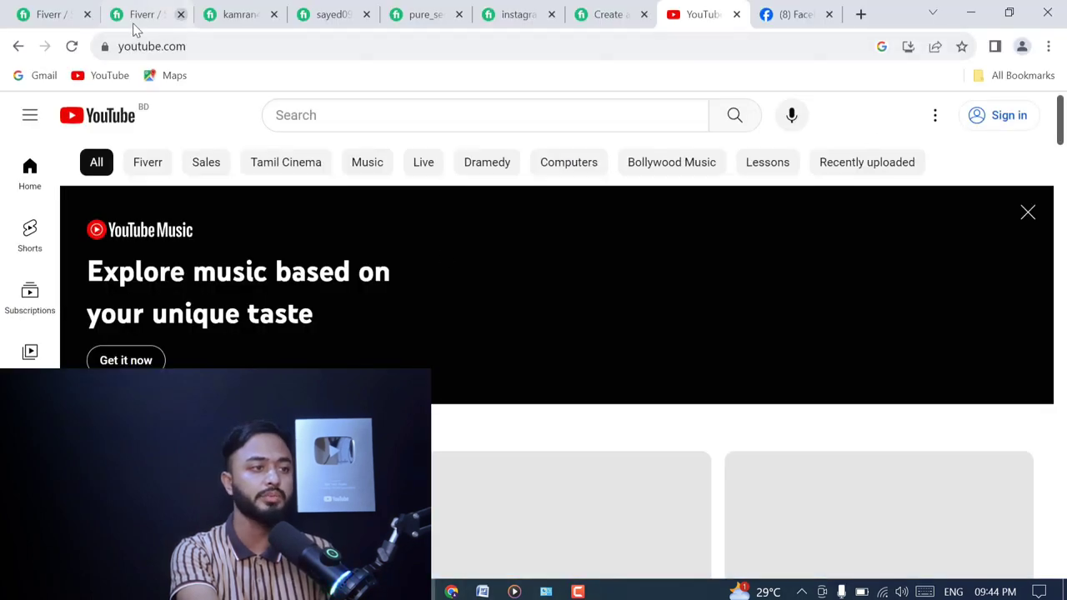
pyautogui.click(72, 47)
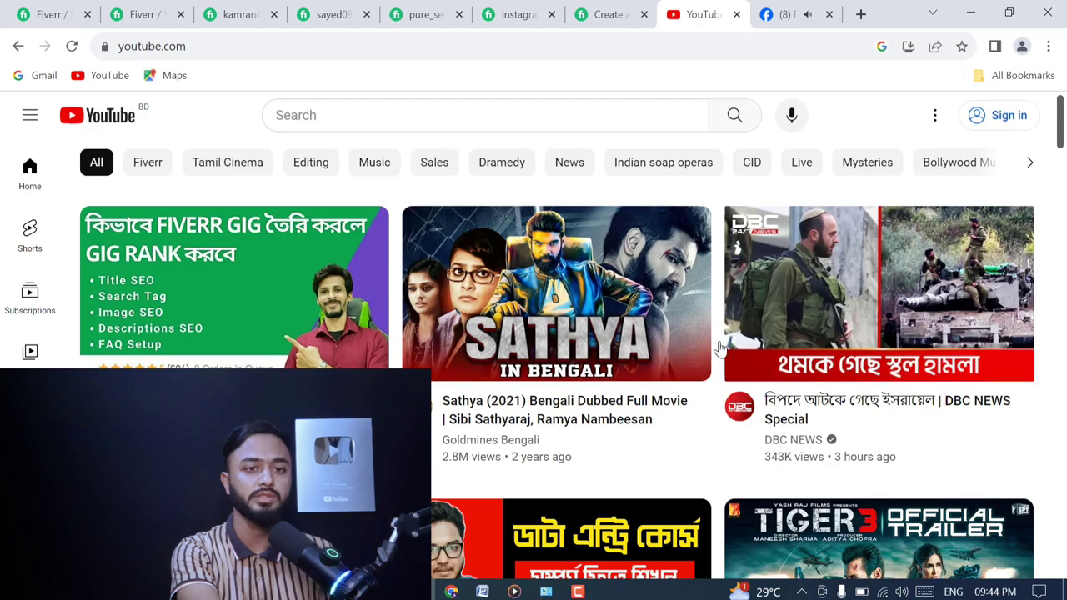
pyautogui.scroll(-10, 721, 348)
pyautogui.scroll(-5, 720, 349)
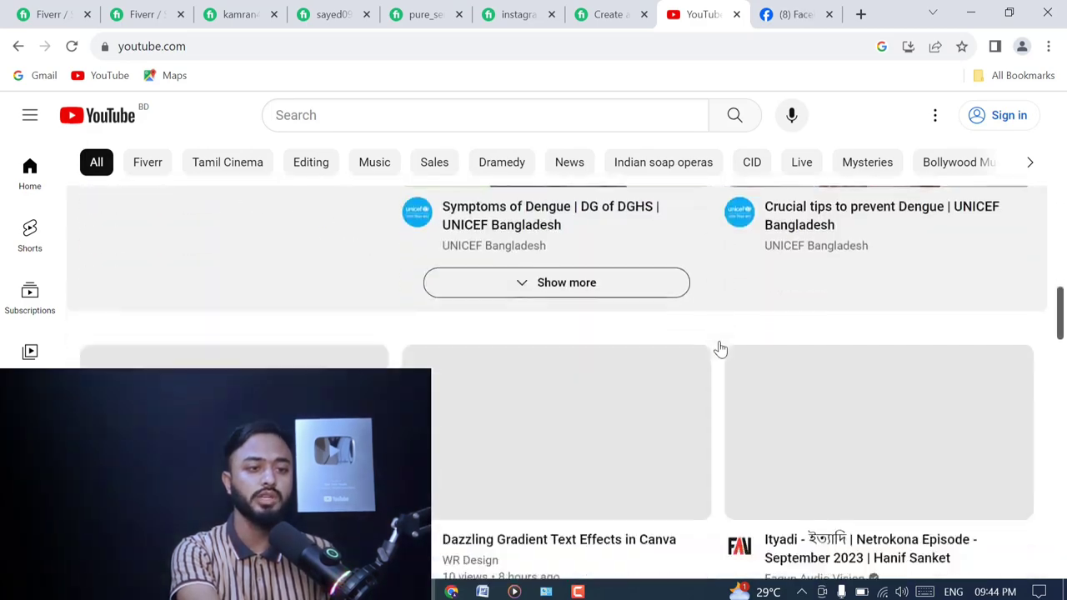
pyautogui.scroll(10, 719, 348)
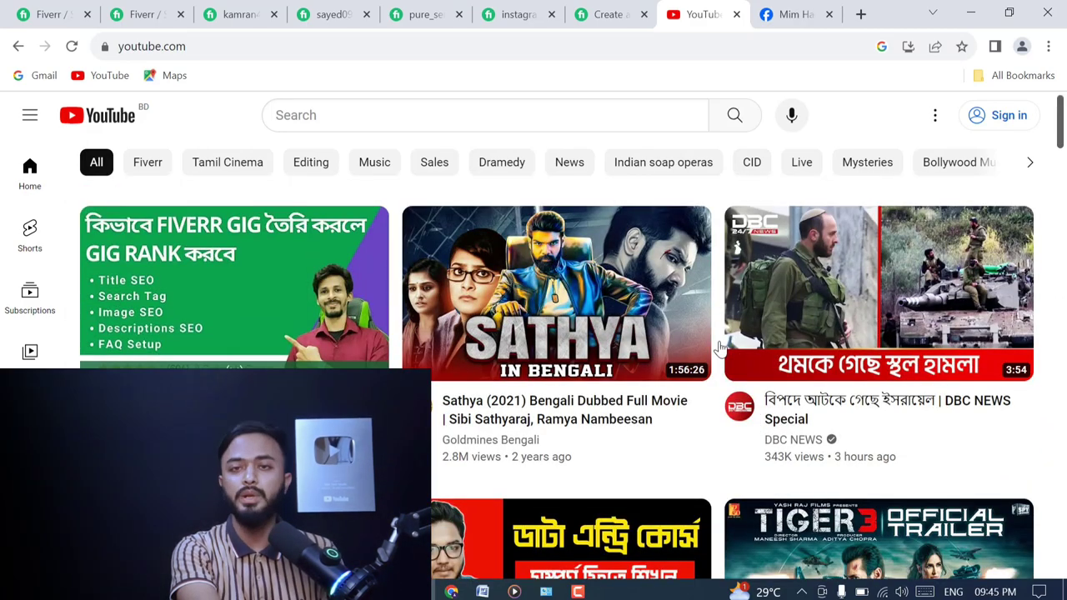